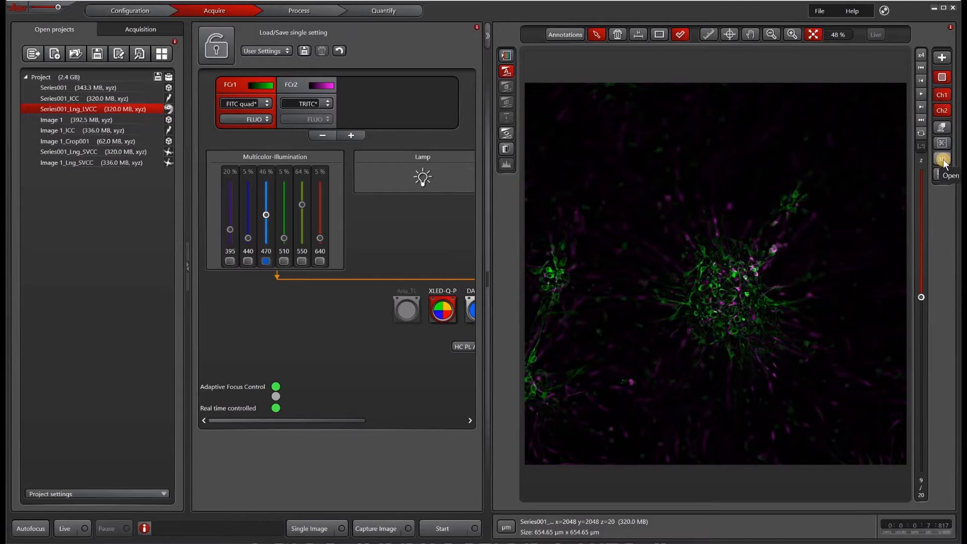
- Open the Series001_Lng_LVCC stack in the 3D viewer as a shaded volume on a black background
left_click(942, 159)
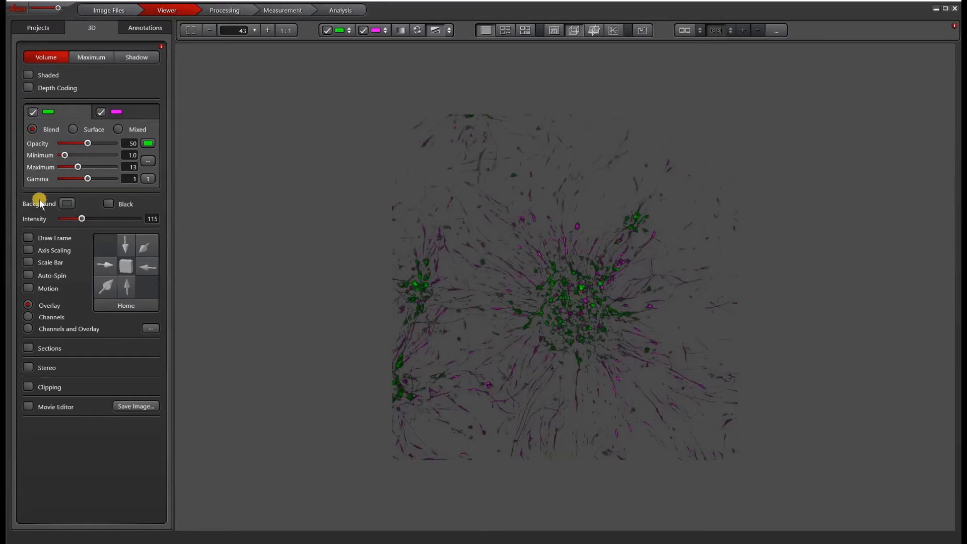
left_click(110, 204)
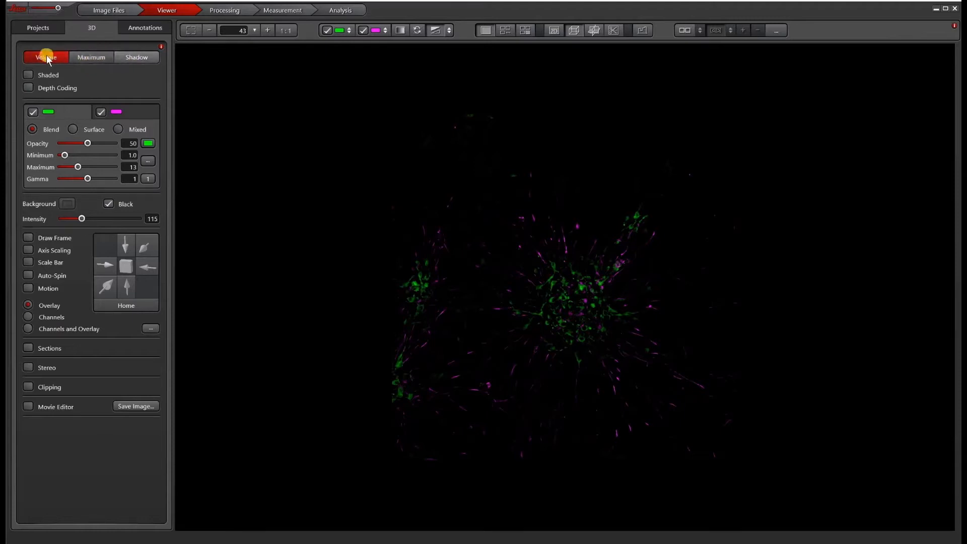
left_click(26, 73)
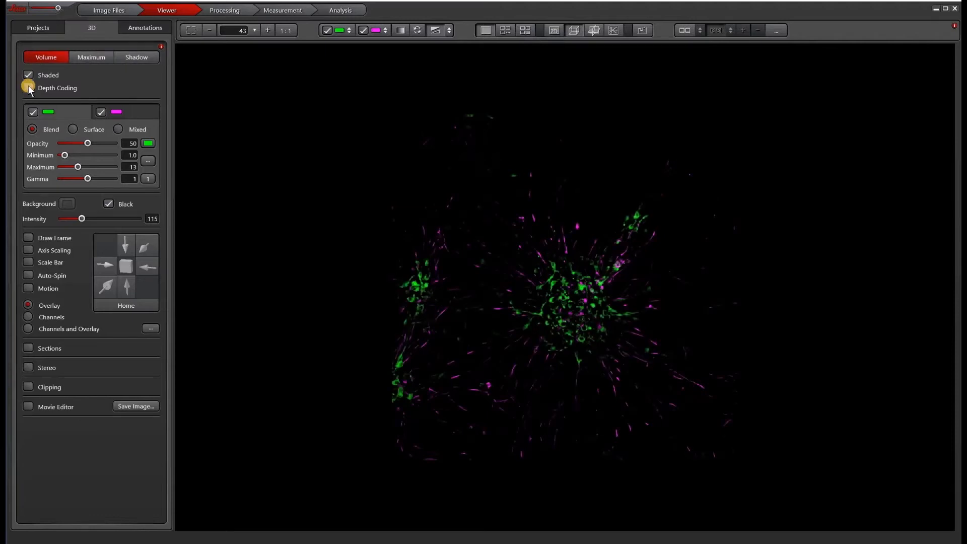
- Colour the volume by depth along Z and draw the depth coding scale bar
left_click(28, 87)
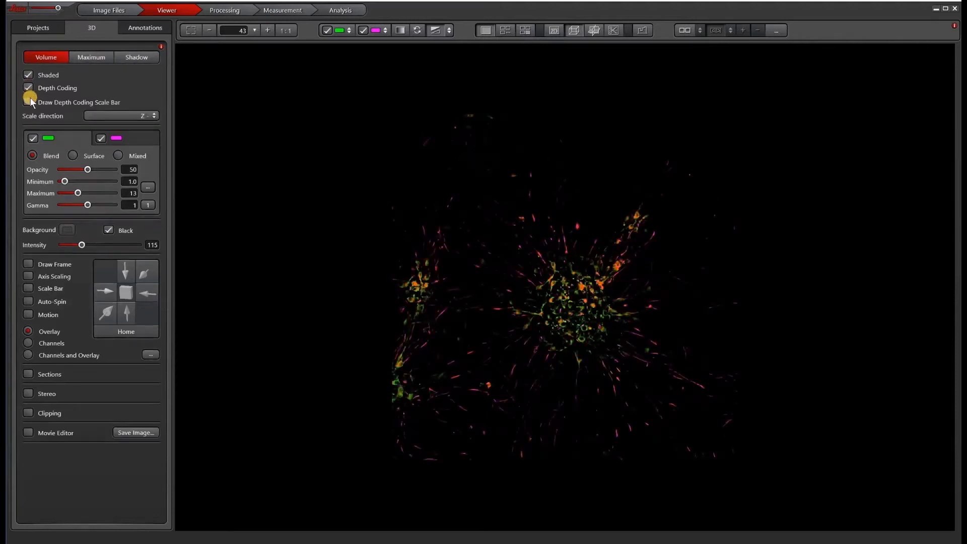
left_click(29, 100)
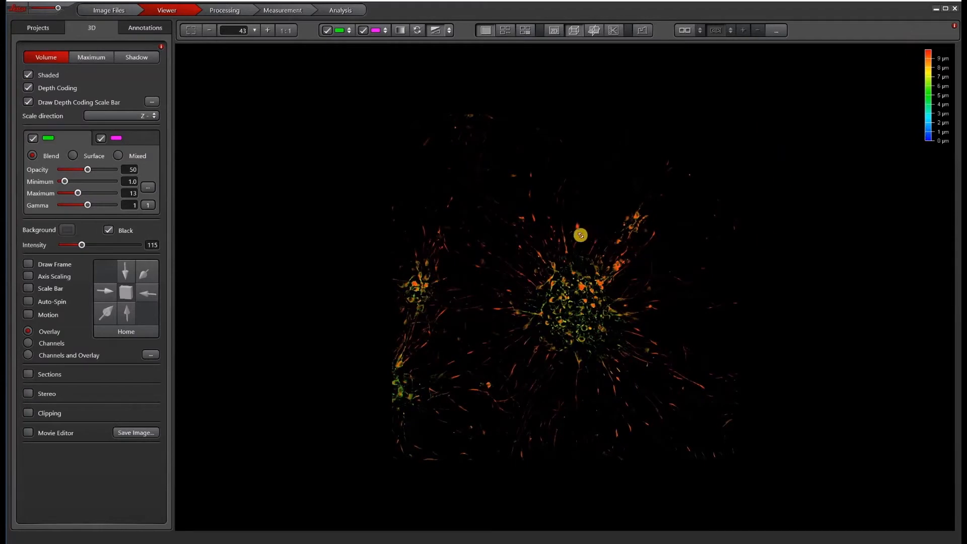
left_click(151, 116)
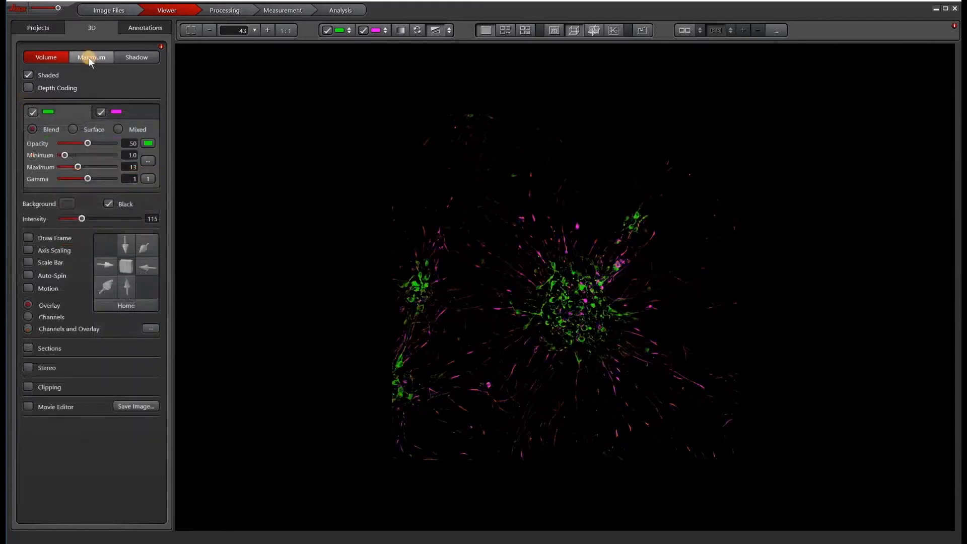
- Try the Maximum and Shadow renderings, moving the shadow light source to the far edge of its sphere, and return to Volume rendering
left_click(89, 57)
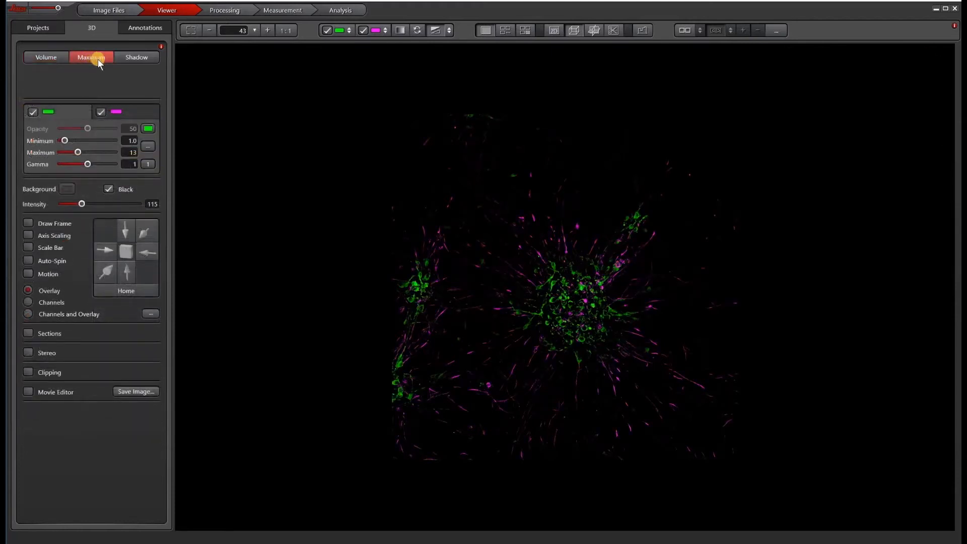
left_click(134, 58)
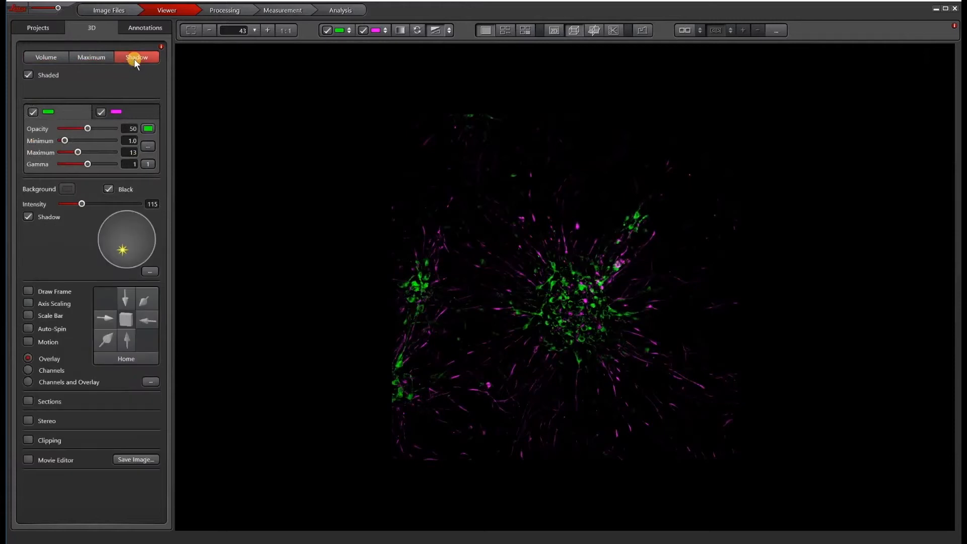
left_click(122, 248)
mouse_move(107, 233)
left_mouse_down()
mouse_move(138, 247)
mouse_move(120, 268)
mouse_move(130, 225)
left_mouse_up()
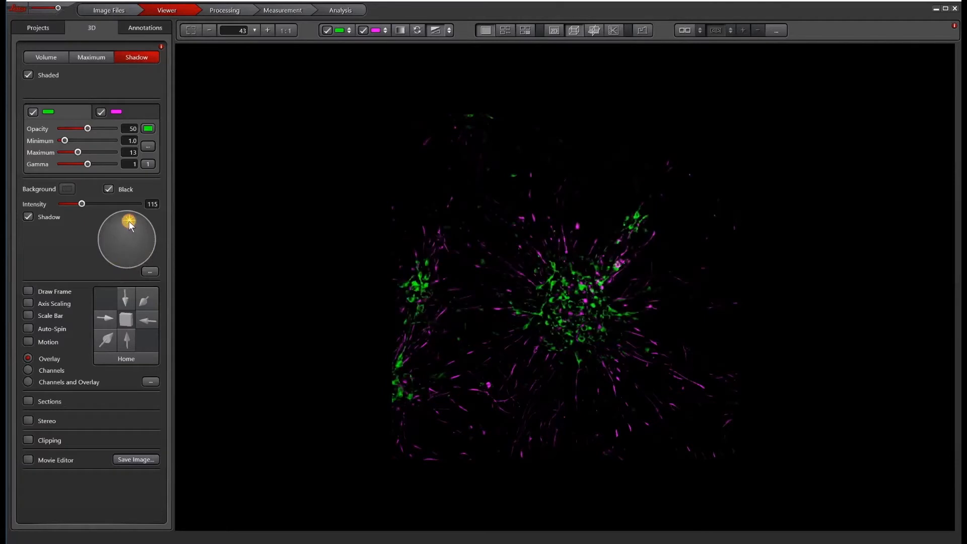
scroll(562, 306, "up", 3)
scroll(562, 306, "up", 2)
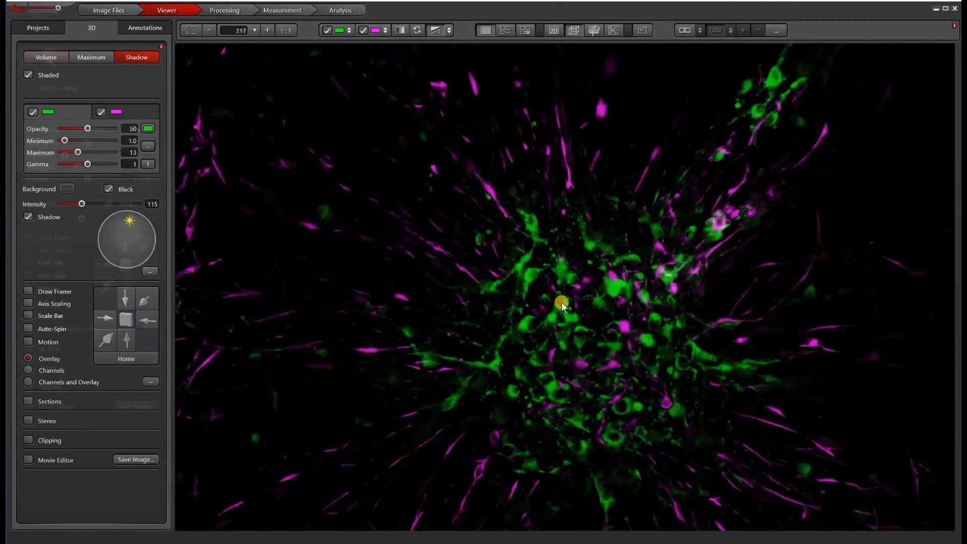
left_click(46, 57)
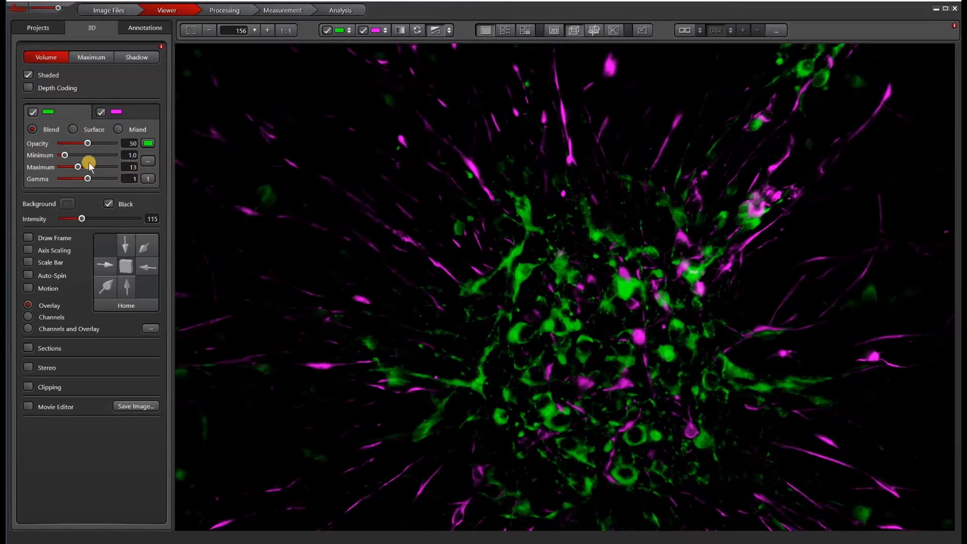
- Inspect the central cell cluster up close and from tilted angles, resetting the view to home in between
mouse_move(82, 219)
left_mouse_down()
mouse_move(91, 221)
mouse_move(82, 222)
left_mouse_up()
left_click(192, 30)
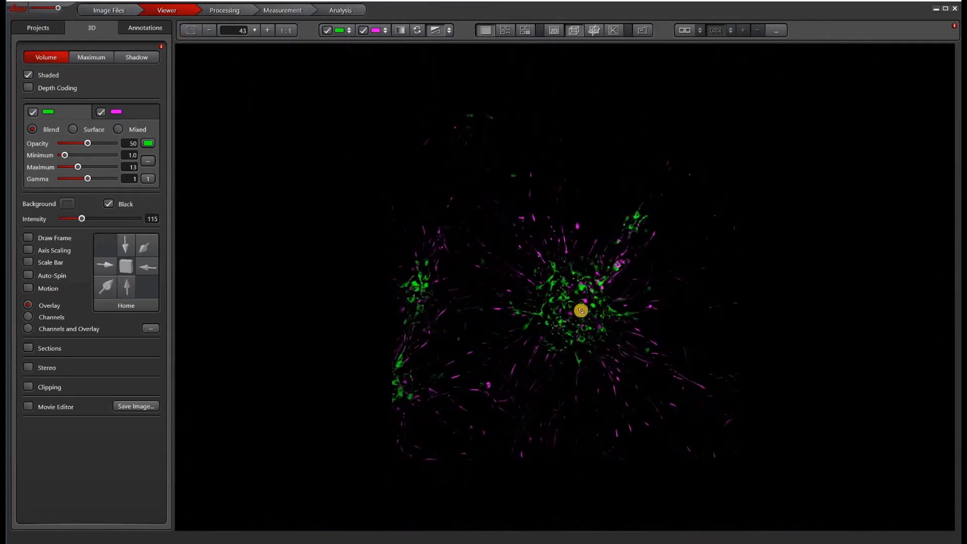
scroll(581, 311, "up", 5)
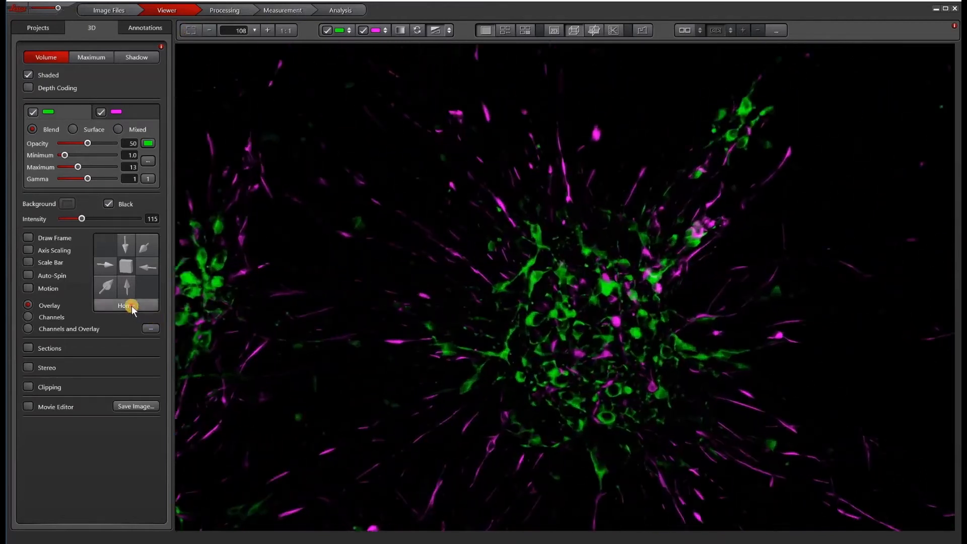
left_click(128, 306)
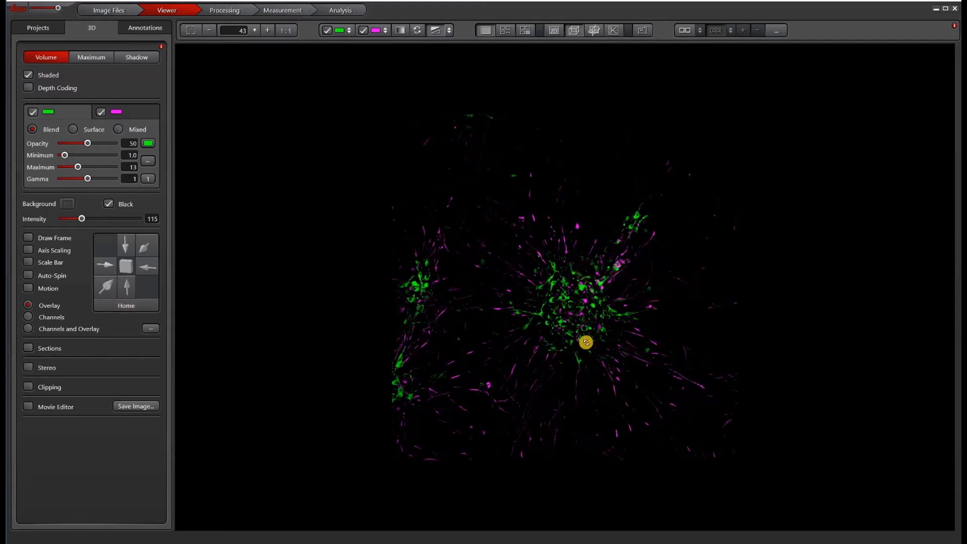
scroll(588, 336, "up", 3)
scroll(588, 337, "down", 1)
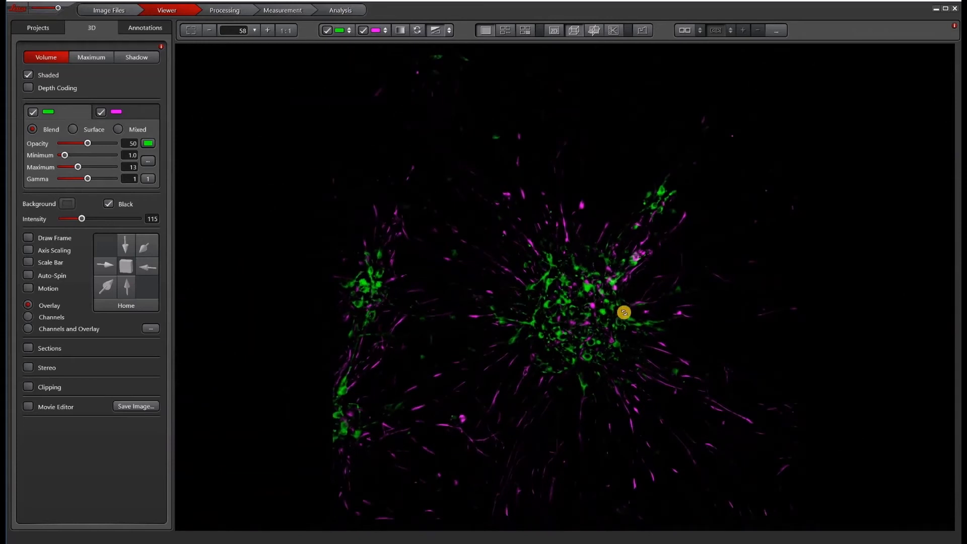
left_click_drag(529, 316, 586, 291)
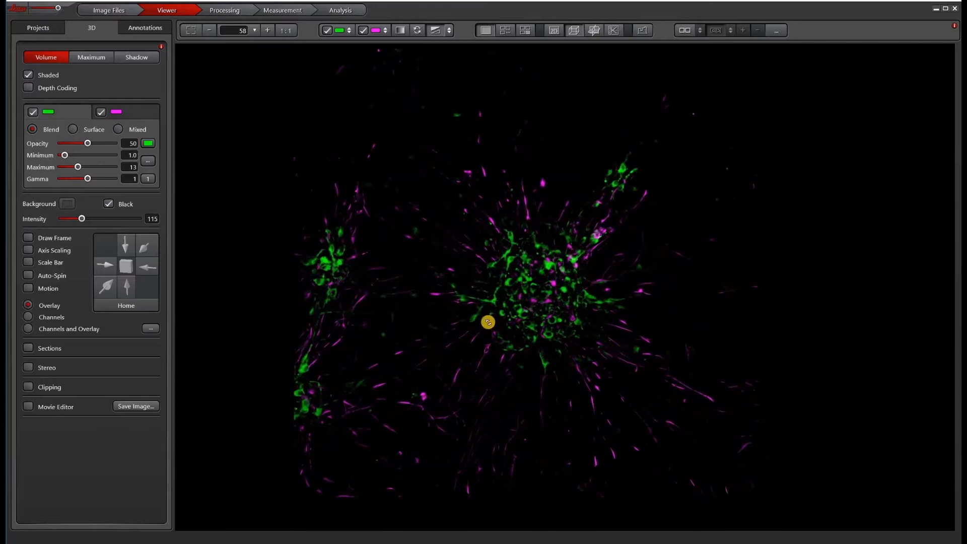
left_click_drag(488, 322, 505, 339)
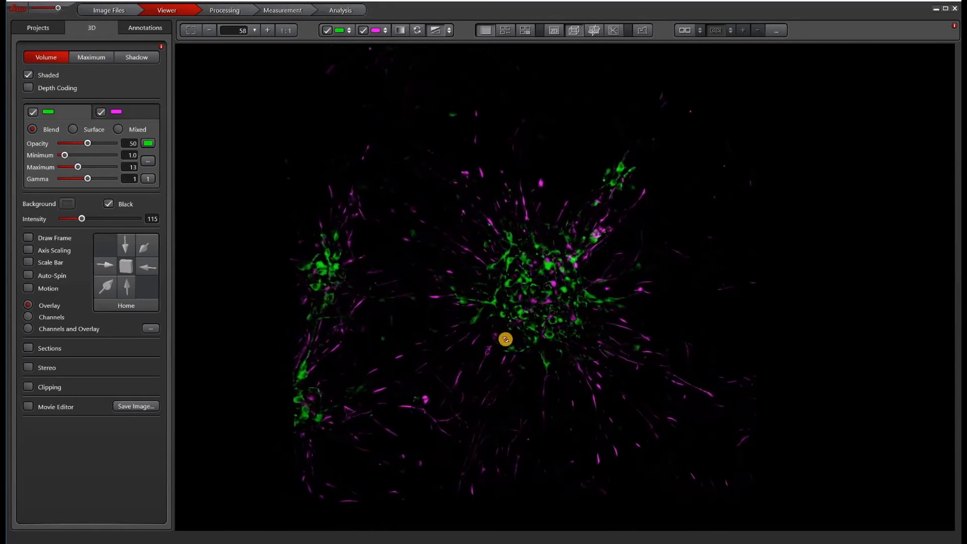
- Show the frame, the axis scaling and the scale bar around the volume
left_click(27, 237)
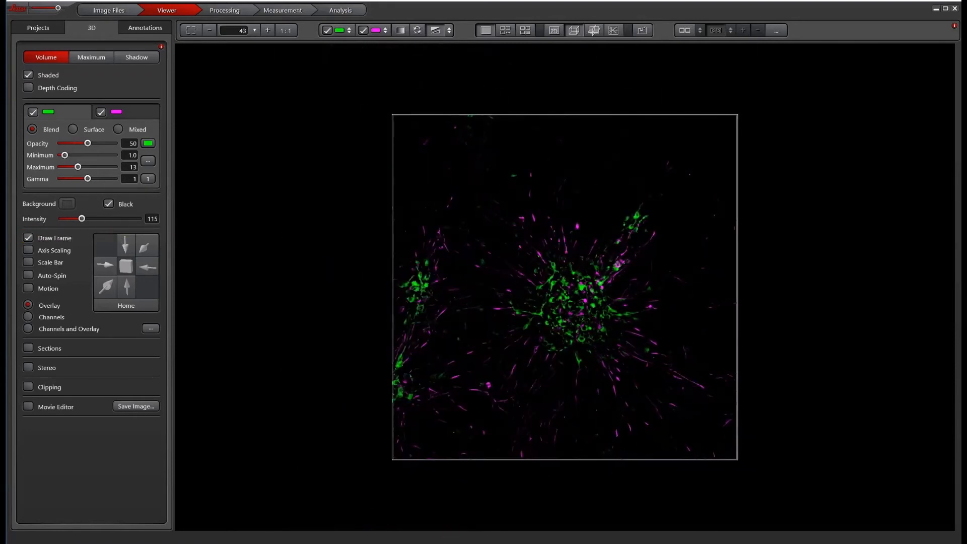
left_click(27, 249)
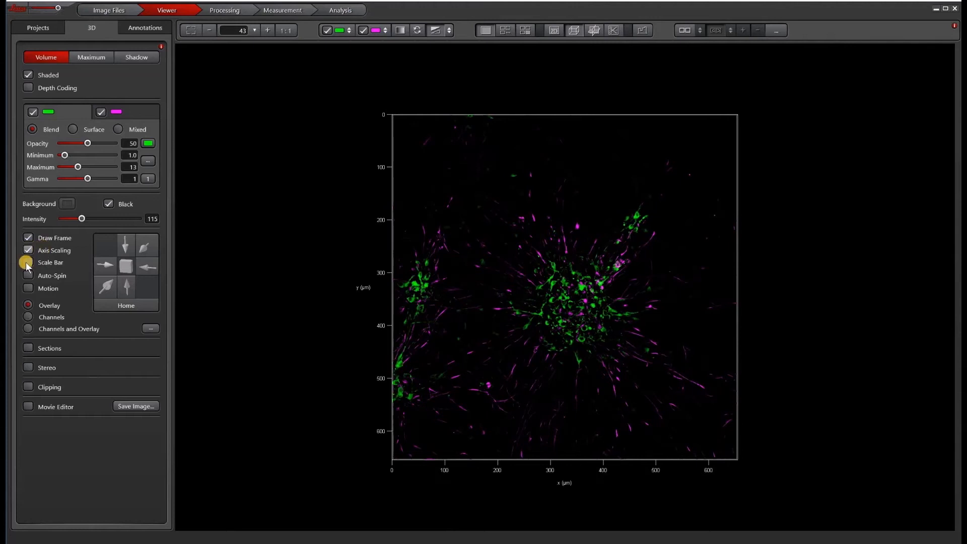
left_click(26, 262)
- Spin the magnified volume automatically, and replace Auto-Spin with the Motion option
left_click(28, 276)
scroll(585, 312, "up", 6)
left_click_drag(585, 311, 557, 328)
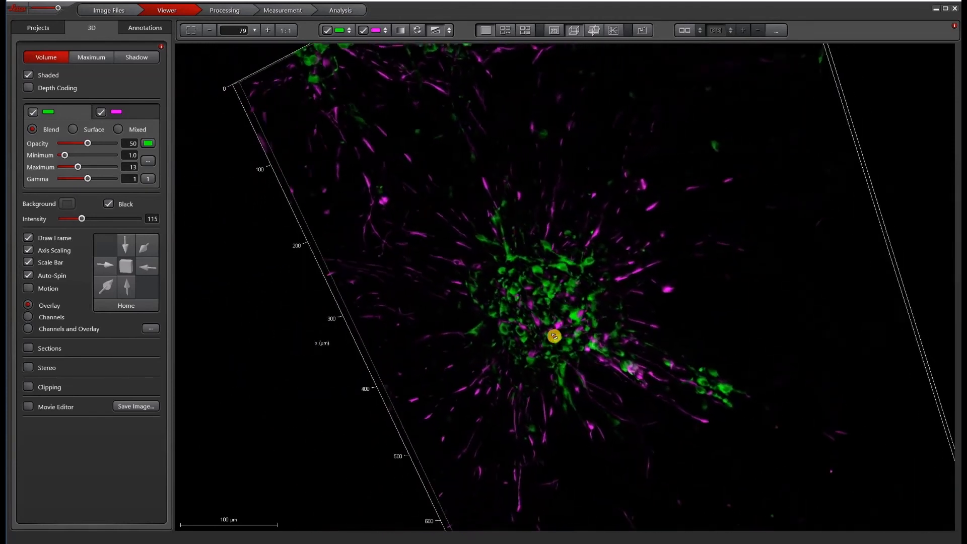
left_click(28, 279)
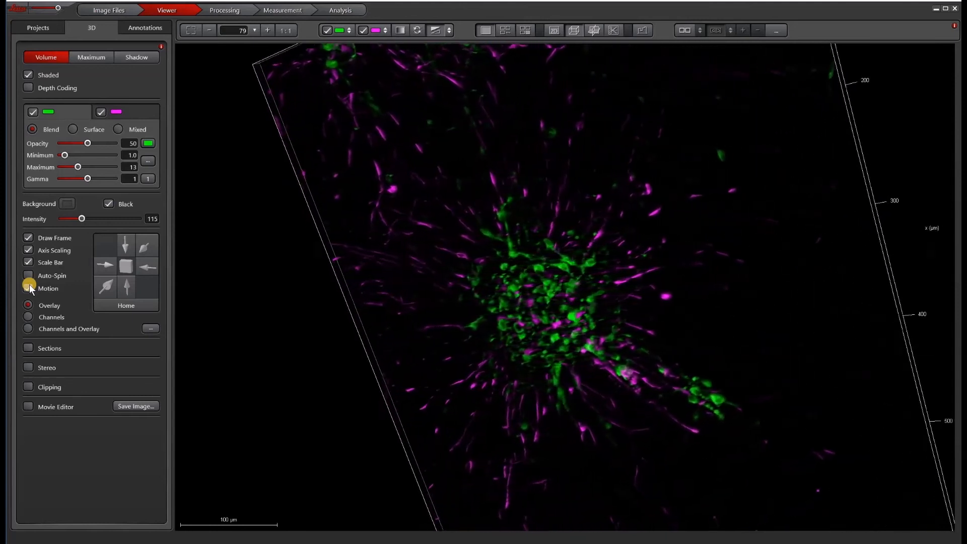
left_click(29, 287)
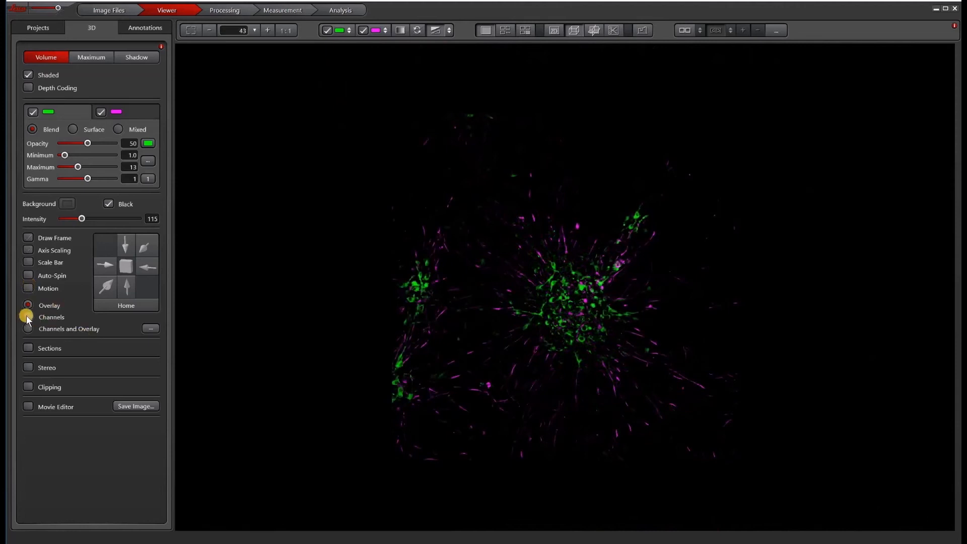
- Compare the separate Channels view with Channels and Overlay, and return to the single Overlay view
left_click(27, 316)
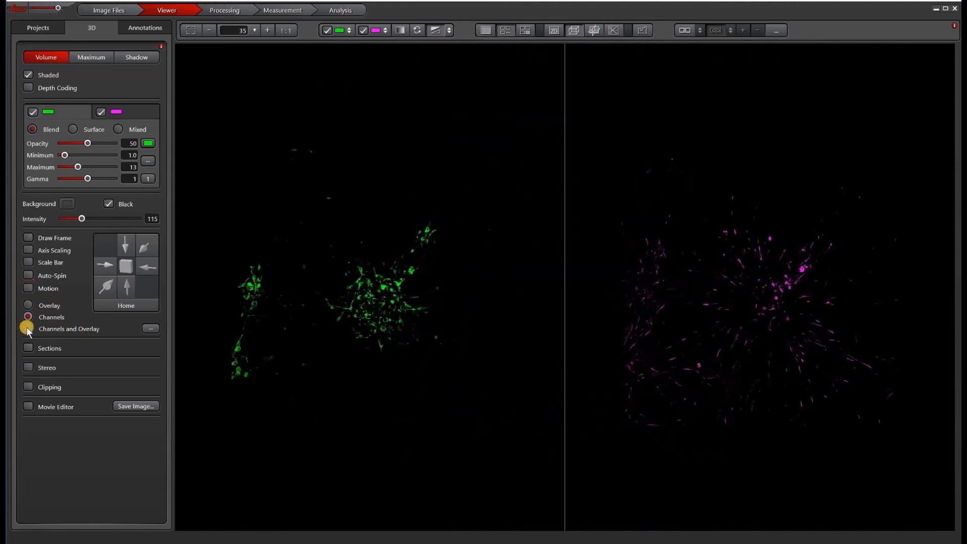
left_click(27, 327)
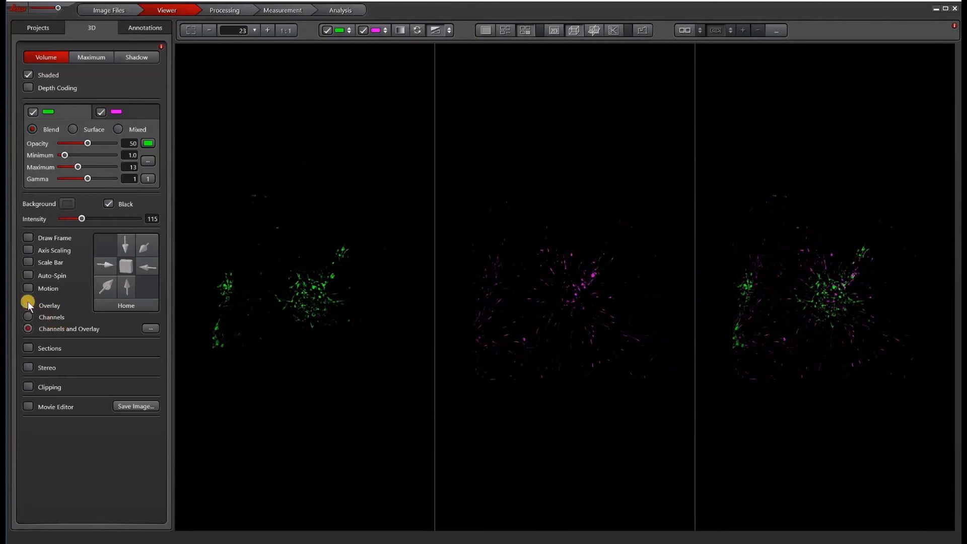
left_click(28, 304)
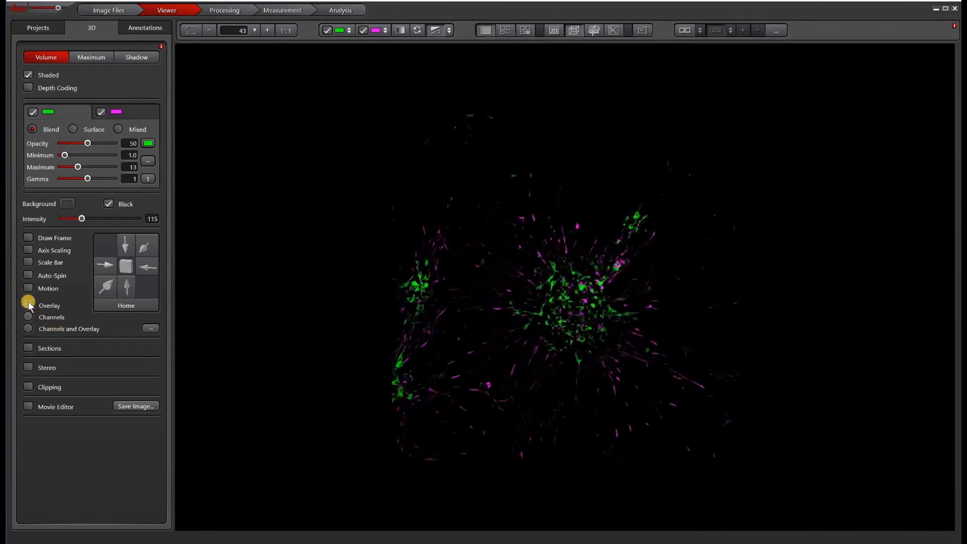
- View the volume from several preset directions, including side-on, and return to the face-on view
left_click(124, 240)
left_click(146, 266)
left_click(104, 283)
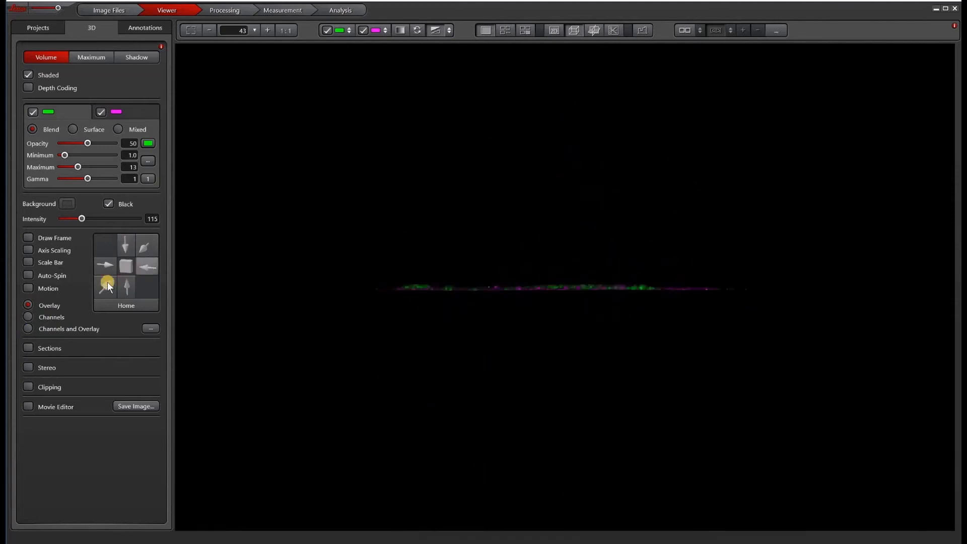
left_click(105, 284)
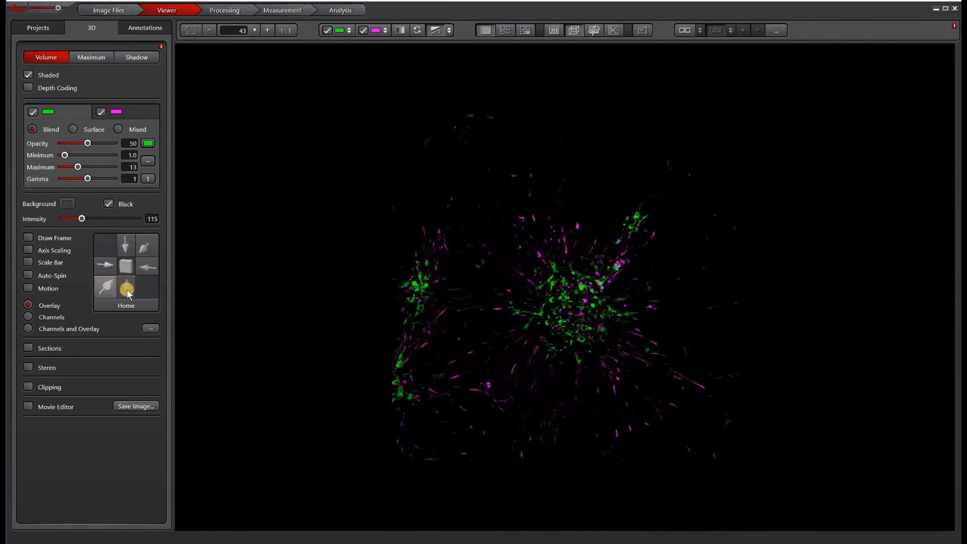
- Try the Sections slice views and the Stereo display, switching both off again
left_click(29, 348)
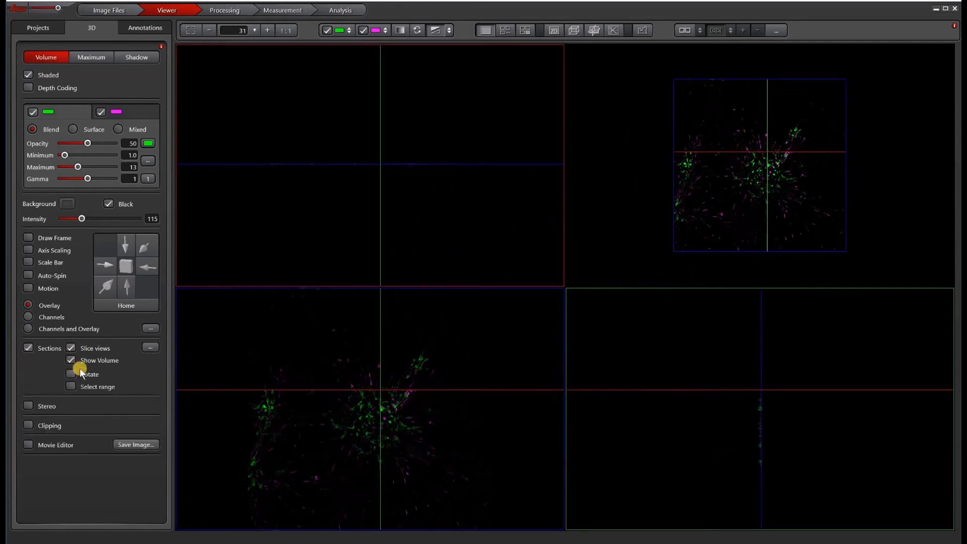
left_click(26, 406)
left_click(27, 350)
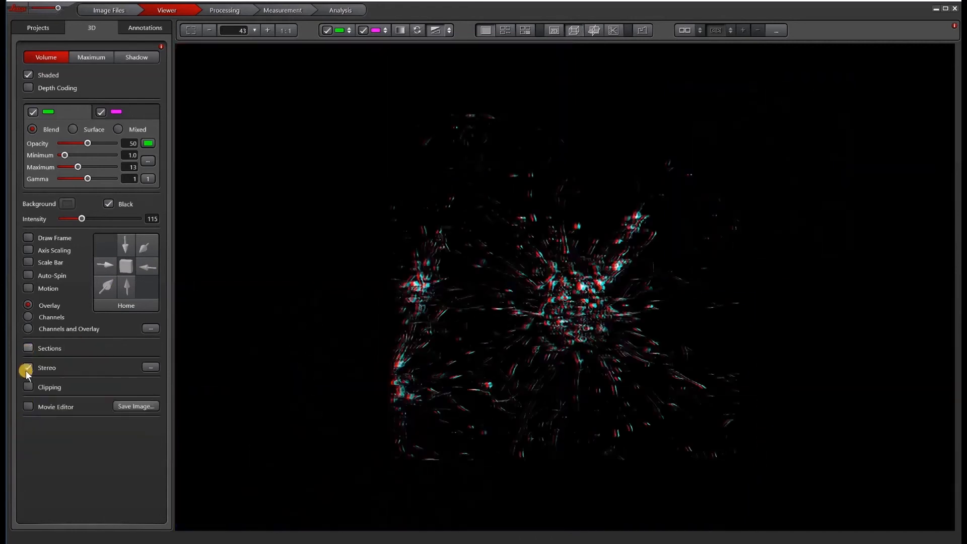
left_click(28, 367)
- Enable clipping of the volume along the red plane, and toggle the clipping frame off and on
left_click(29, 386)
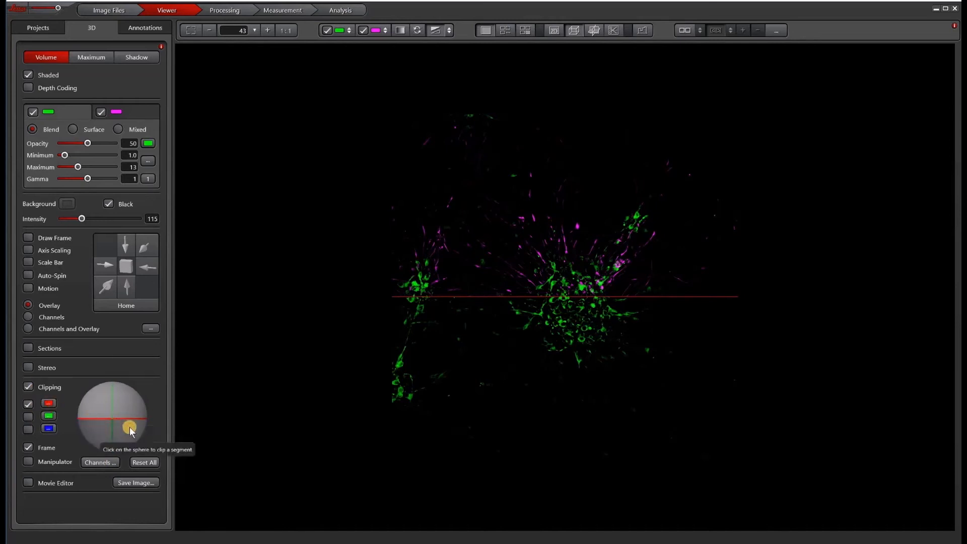
left_click(29, 446)
left_click(29, 446)
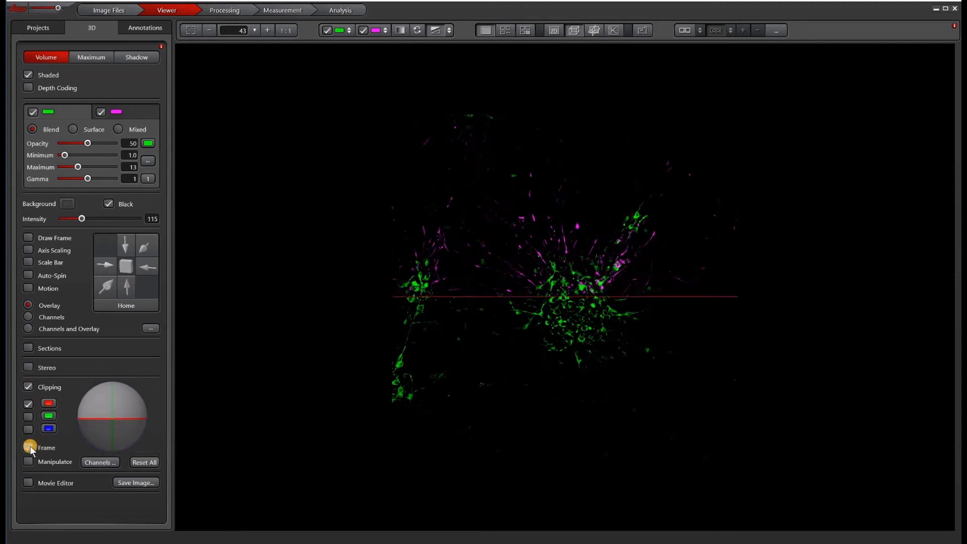
- Toggle the transparency of Channel 2 on and back off for the selected clipping segment
left_click(98, 462)
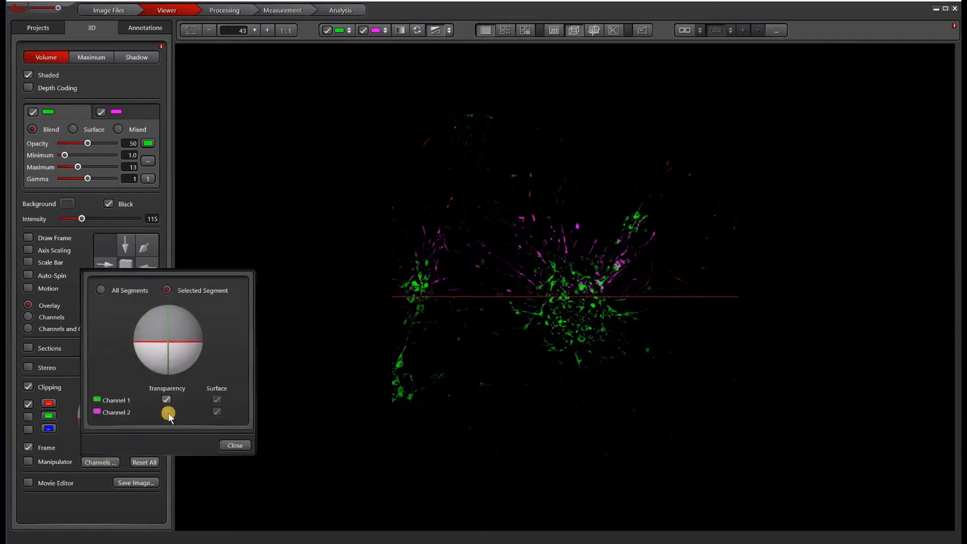
left_click(167, 412)
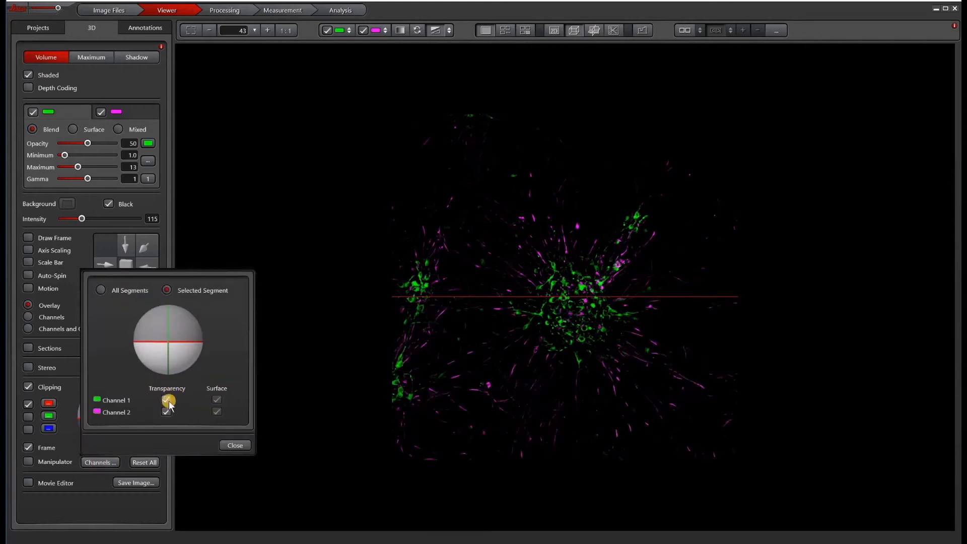
left_click(168, 412)
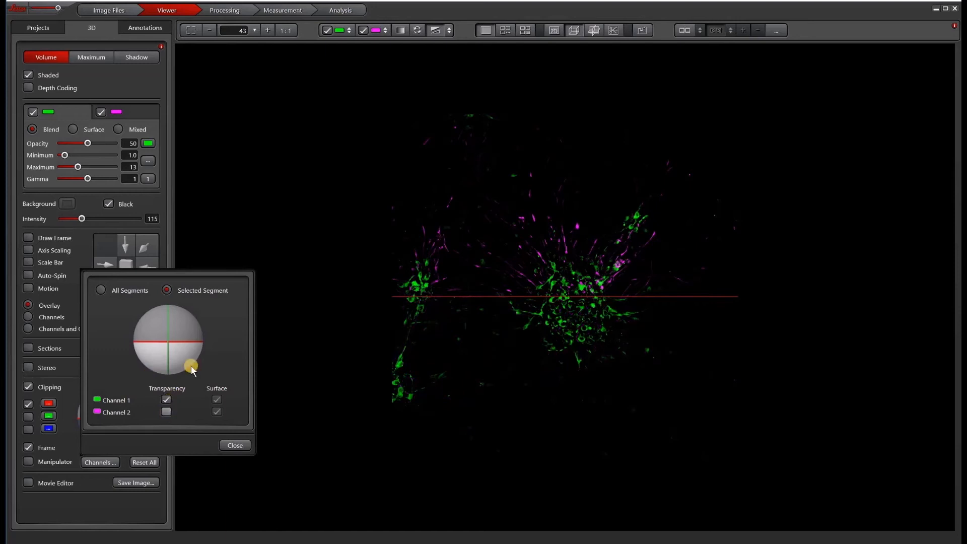
left_click(235, 445)
- Move the red clipping plane up and down through the volume, and turn clipping off
left_click_drag(444, 298, 426, 373)
left_click_drag(437, 259, 434, 386)
left_click_drag(459, 242, 457, 304)
left_click(28, 387)
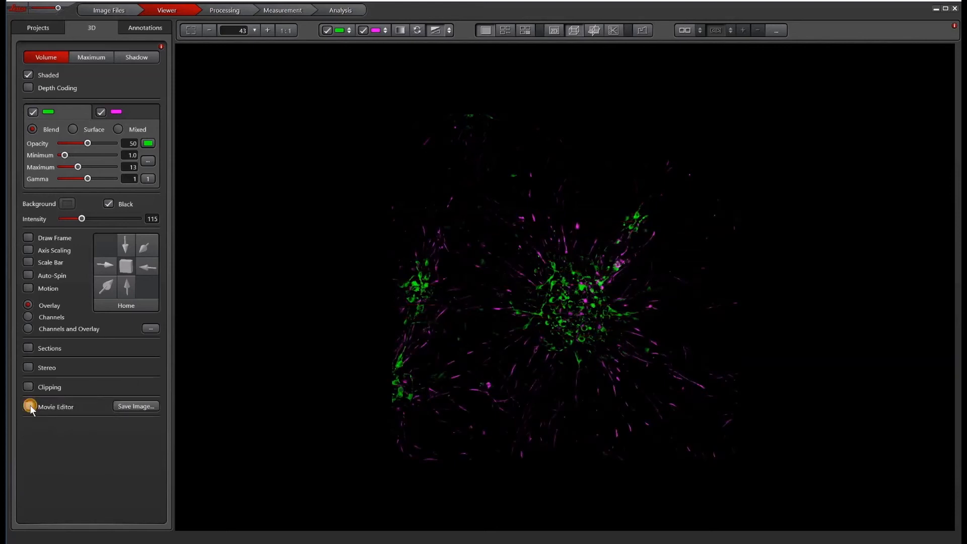
- Show and hide the Movie Editor, and set the viewer zoom to 100%
left_click(29, 406)
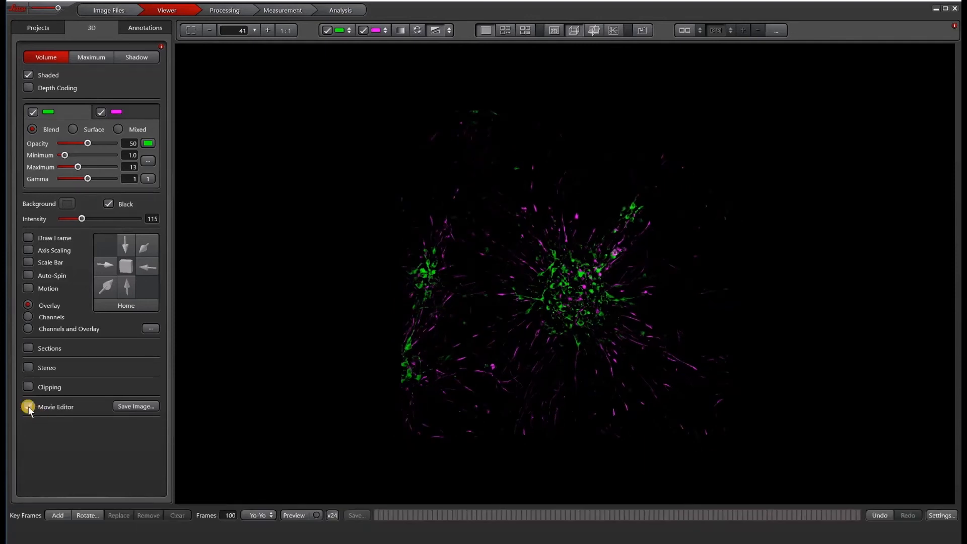
left_click(26, 406)
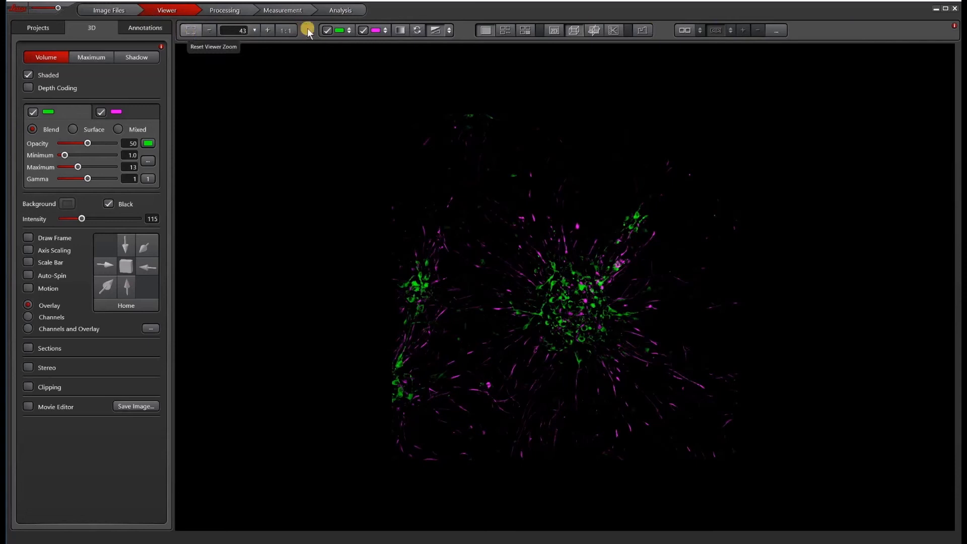
left_click(284, 31)
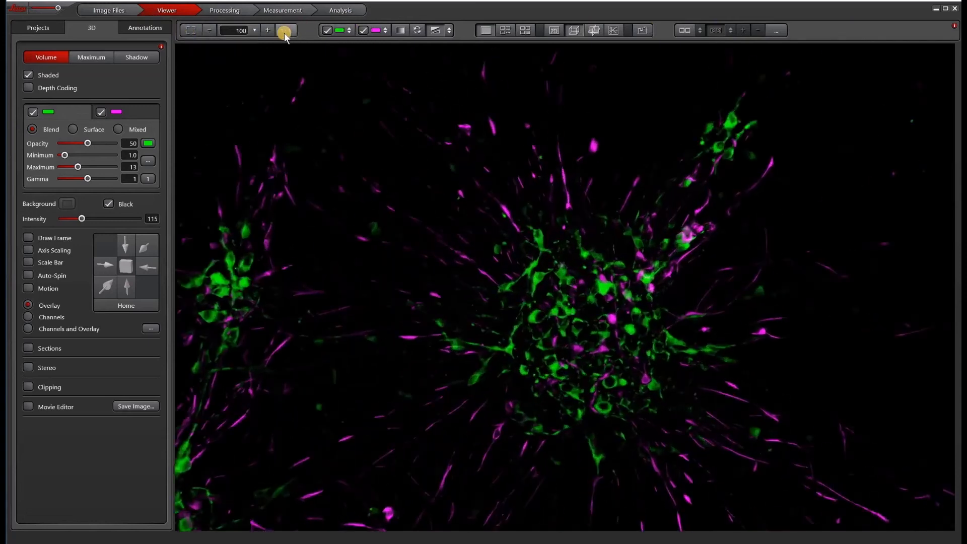
- Toggle the green and magenta channels off and on, and switch the display range adjustment off and back on
left_click(327, 31)
left_click(327, 30)
left_click(363, 30)
left_click(363, 30)
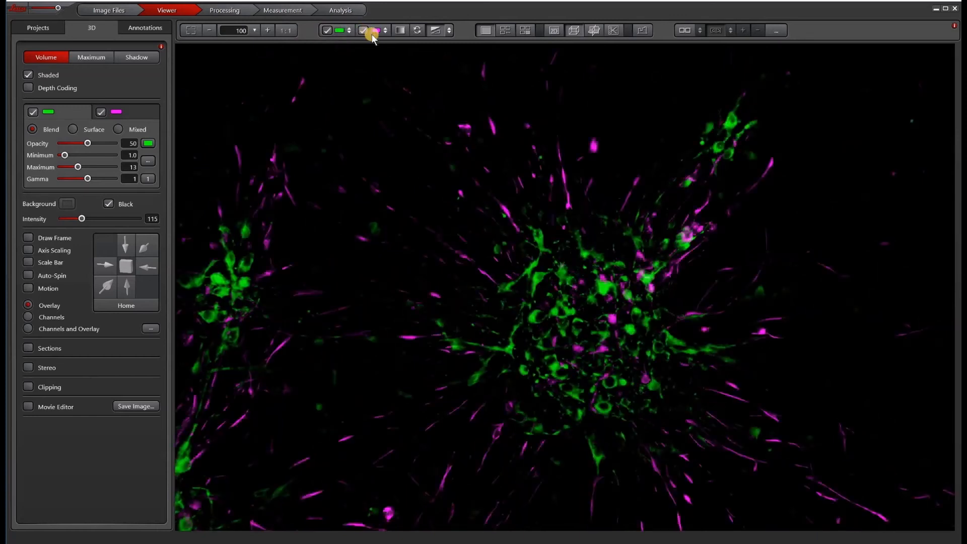
left_click(436, 30)
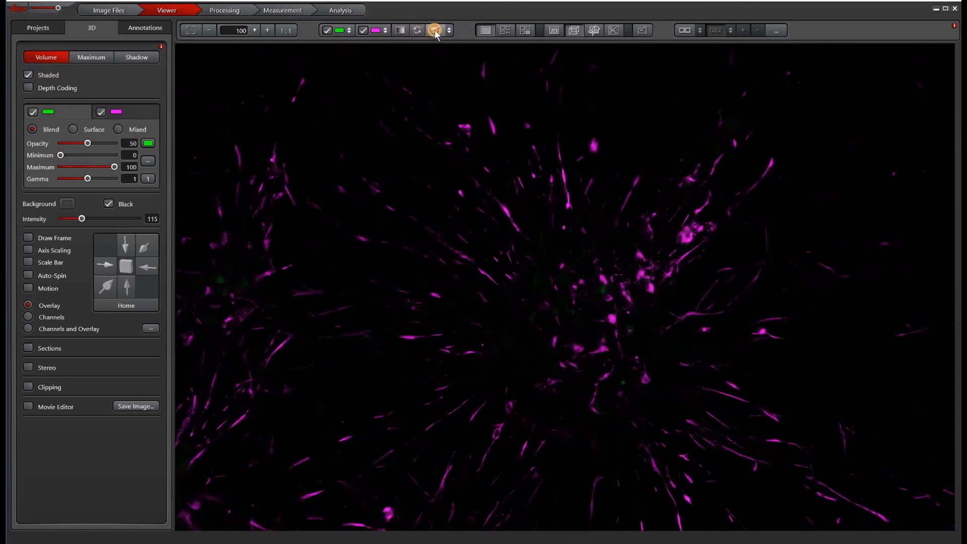
left_click(436, 31)
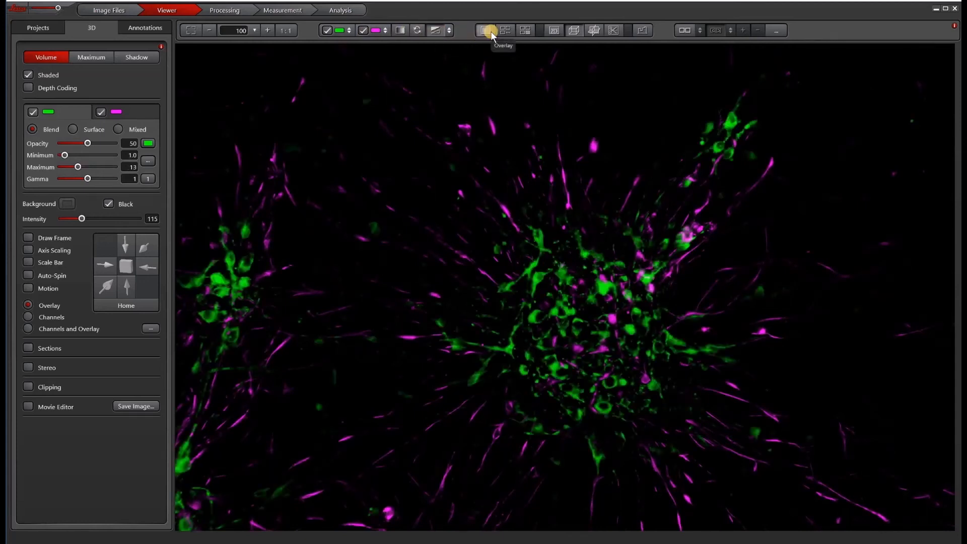
- Cycle the viewer through the single-slice, Sections and slice views, and return to the 3D view
left_click(557, 30)
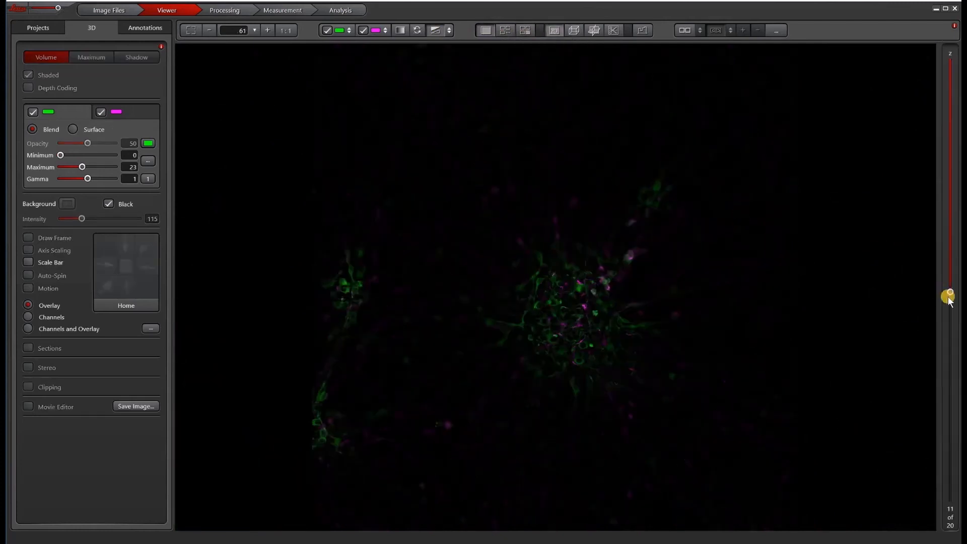
left_click(596, 32)
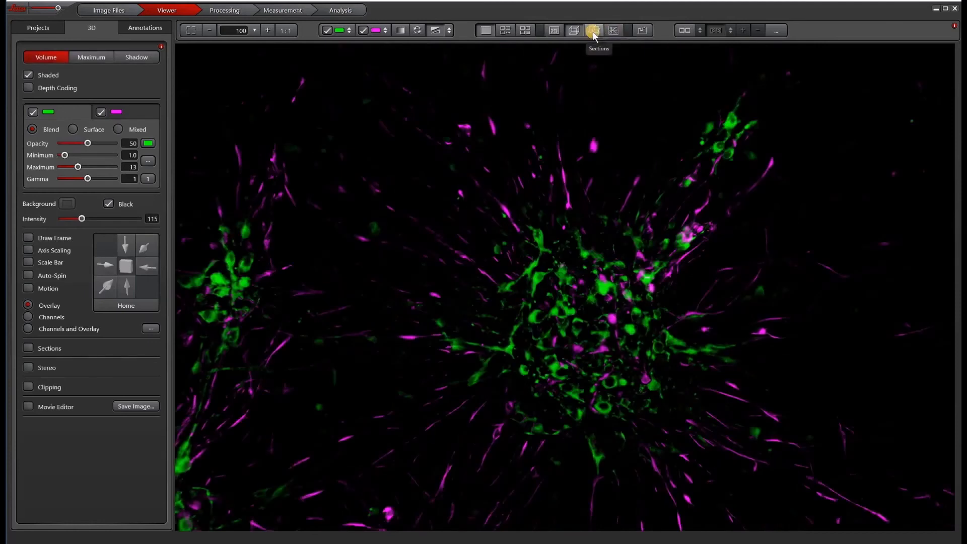
left_click(594, 32)
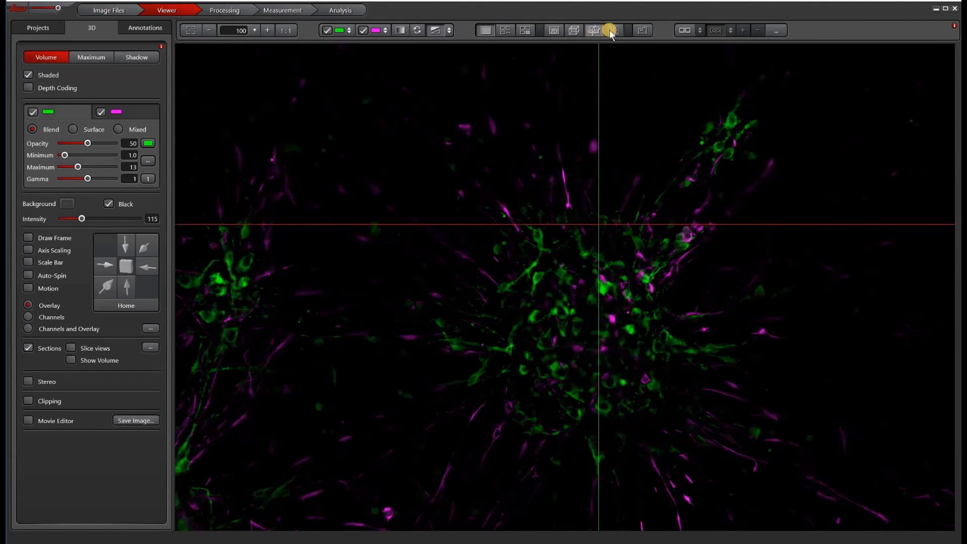
left_click(612, 32)
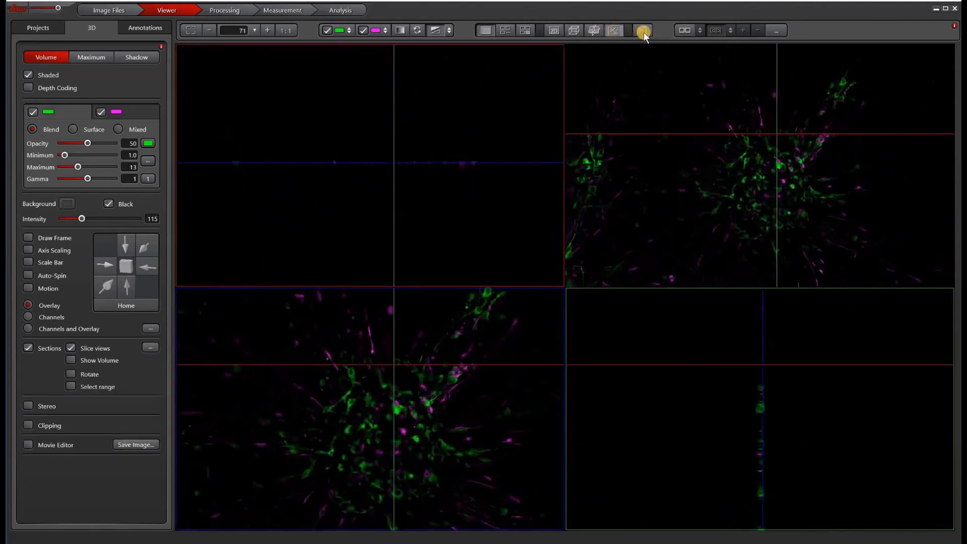
left_click(574, 30)
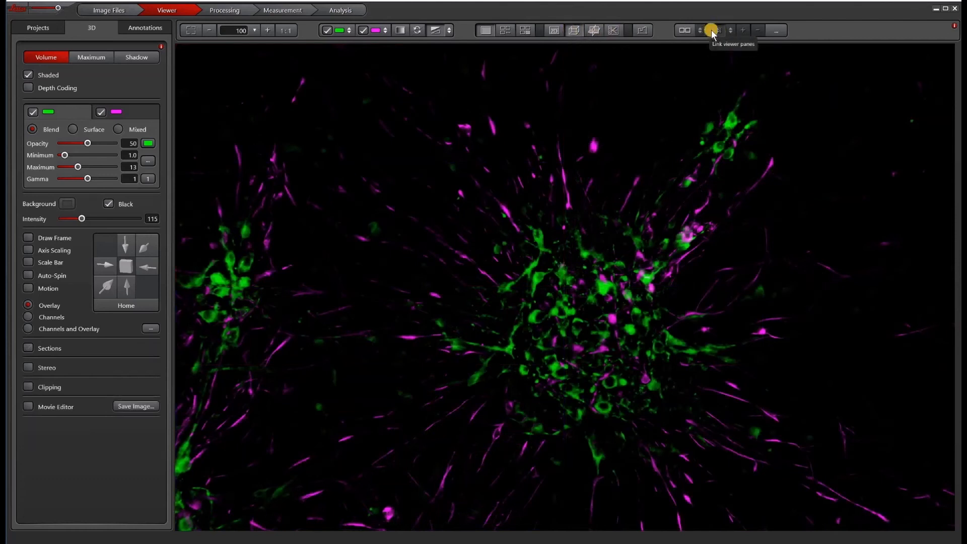
- Add a second viewer pane, load Series001 for comparison with Series001_Lng_LVCC, and activate the Series001_Lng_LVCC pane
left_click(683, 30)
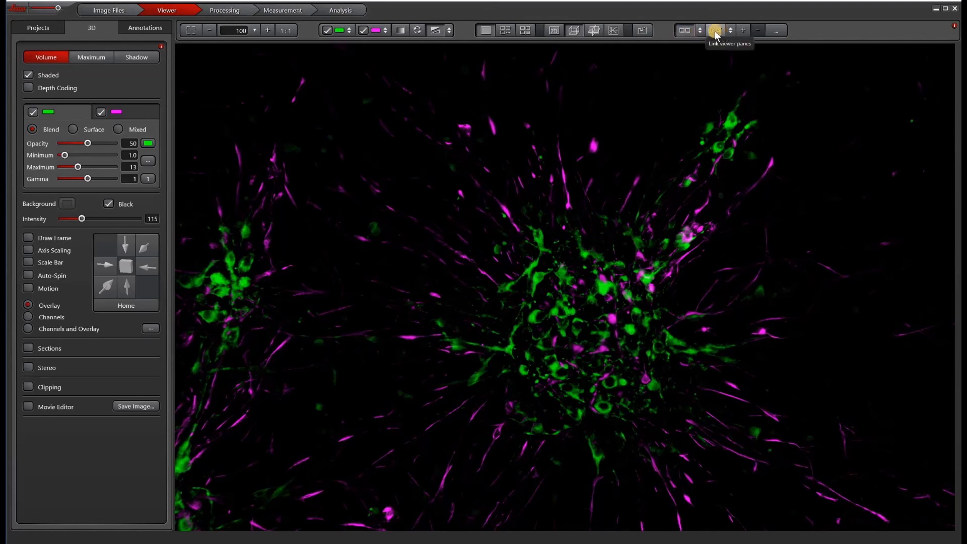
left_click(744, 31)
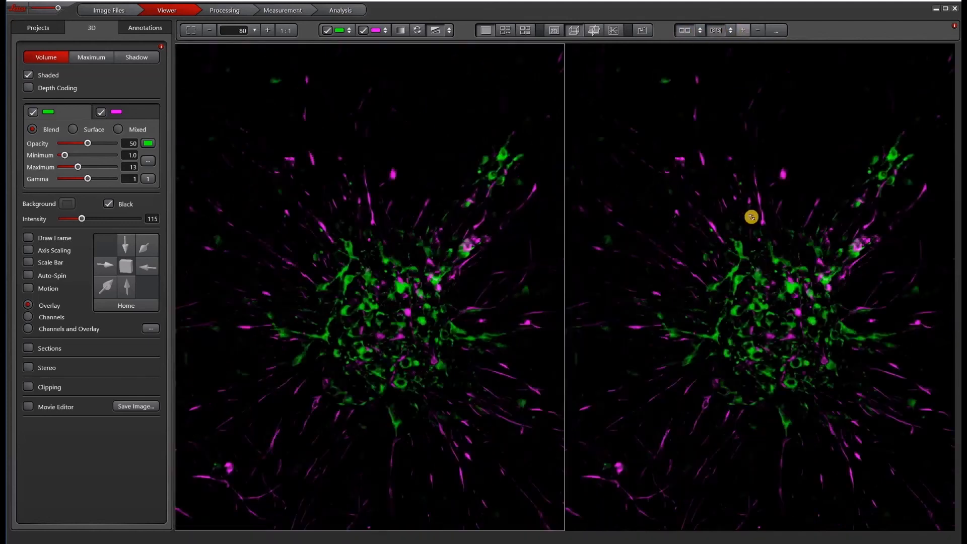
left_click(38, 28)
left_click(86, 95)
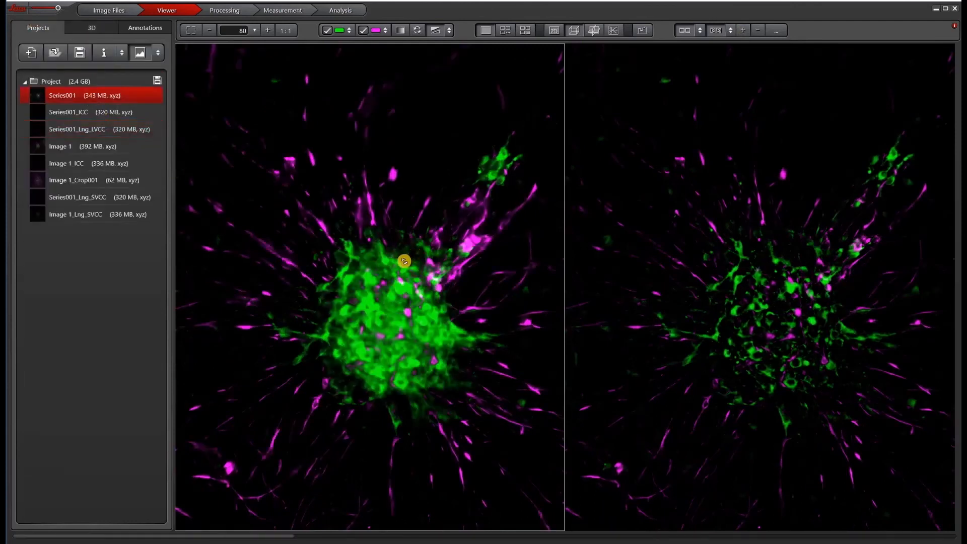
left_click(694, 306)
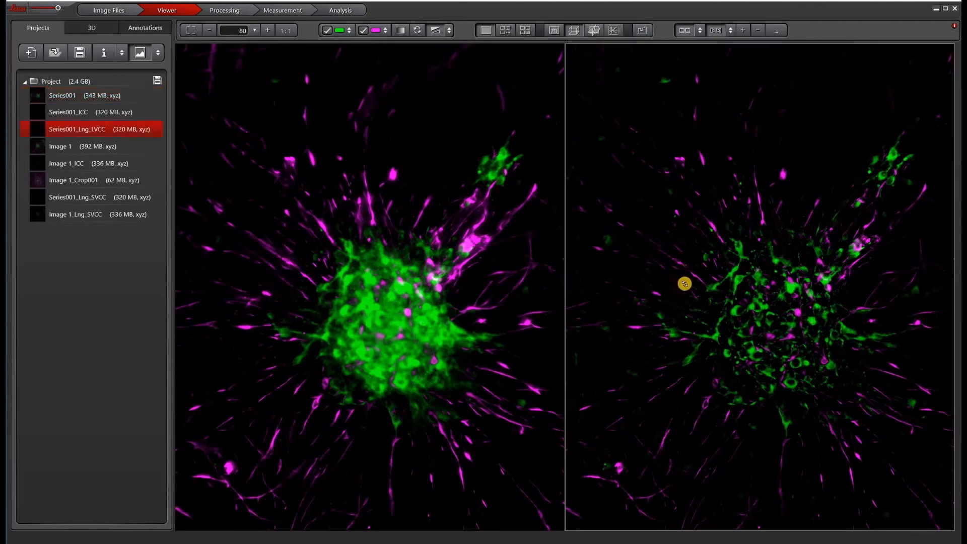
- Examine the cell cluster across the linked comparison panes at 155% zoom, and switch the 3D rendering to Maximum
left_click(86, 27)
left_click(395, 291)
mouse_move(395, 291)
left_mouse_down()
mouse_move(367, 337)
mouse_move(448, 274)
mouse_move(371, 320)
mouse_move(315, 328)
mouse_move(371, 358)
mouse_move(374, 342)
left_mouse_up()
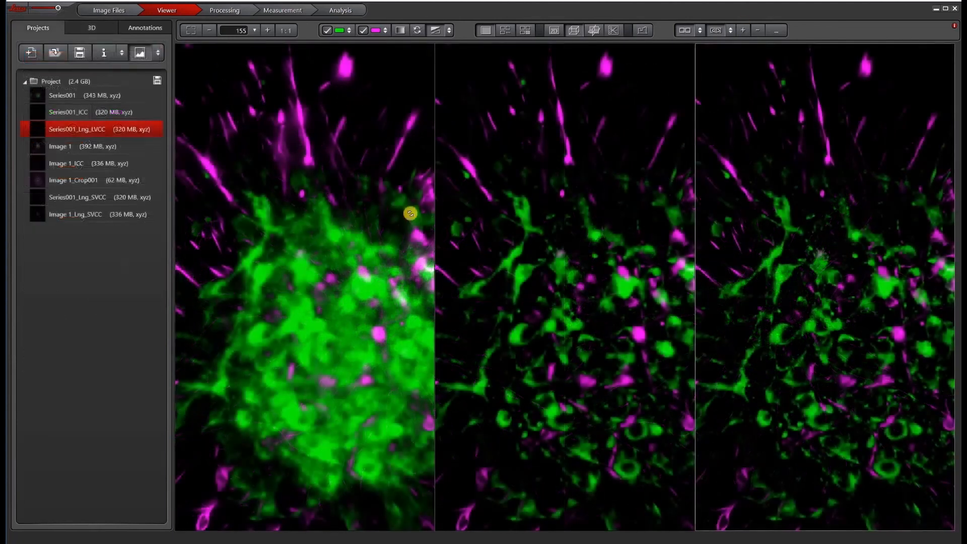
left_click(86, 27)
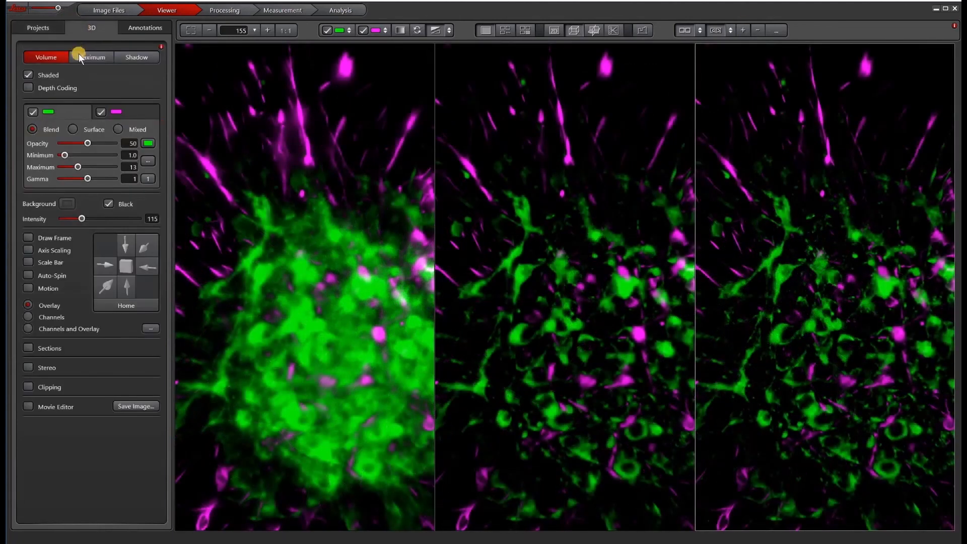
left_click(83, 58)
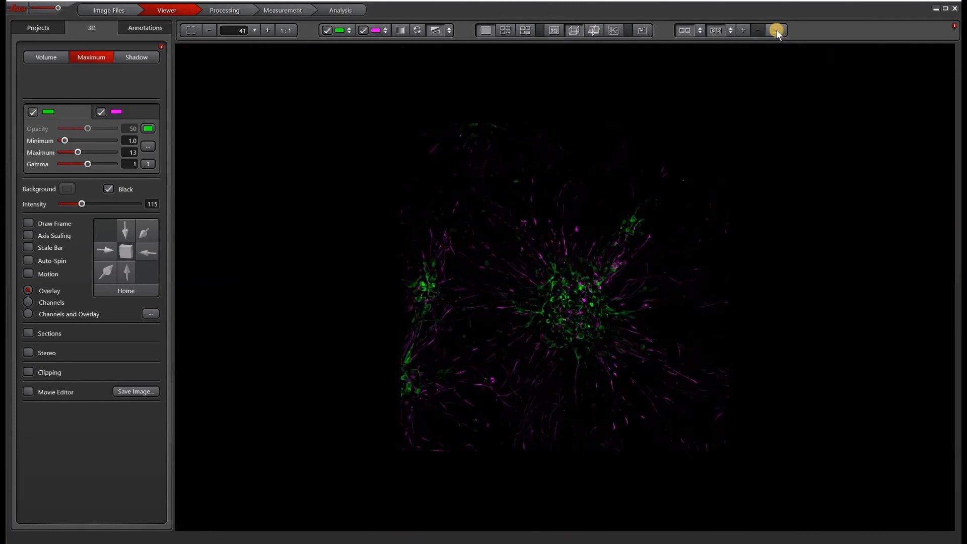
- Open the image selection dialog and show the folders on disk as the image source
left_click(776, 29)
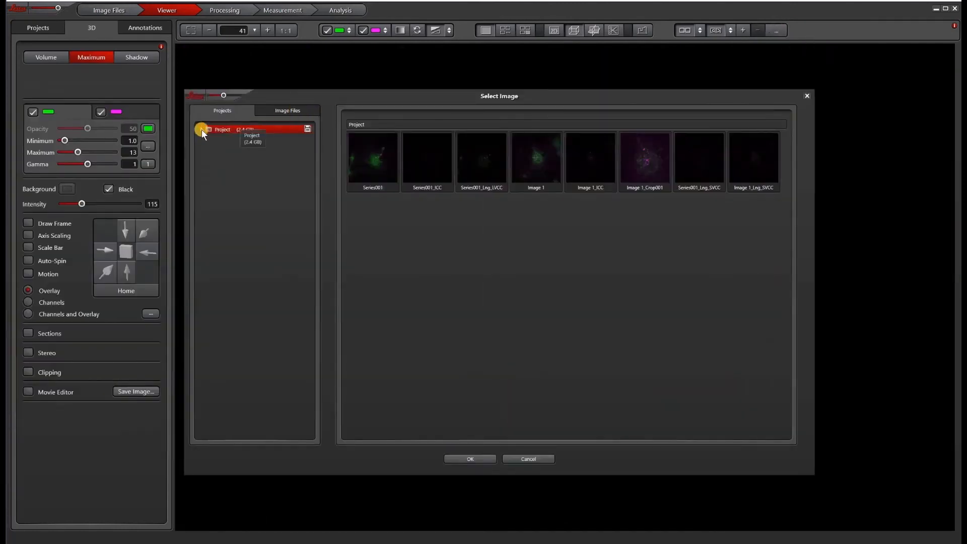
left_click(277, 107)
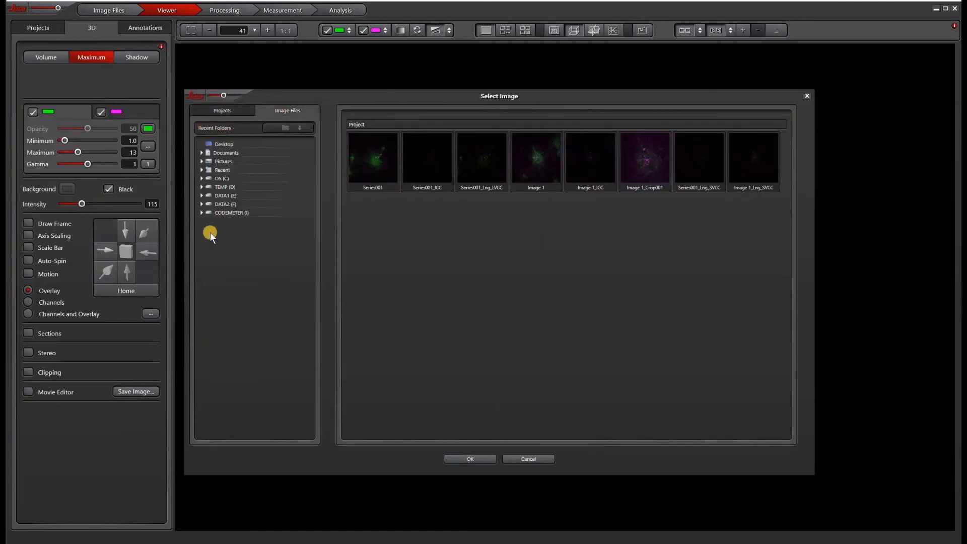